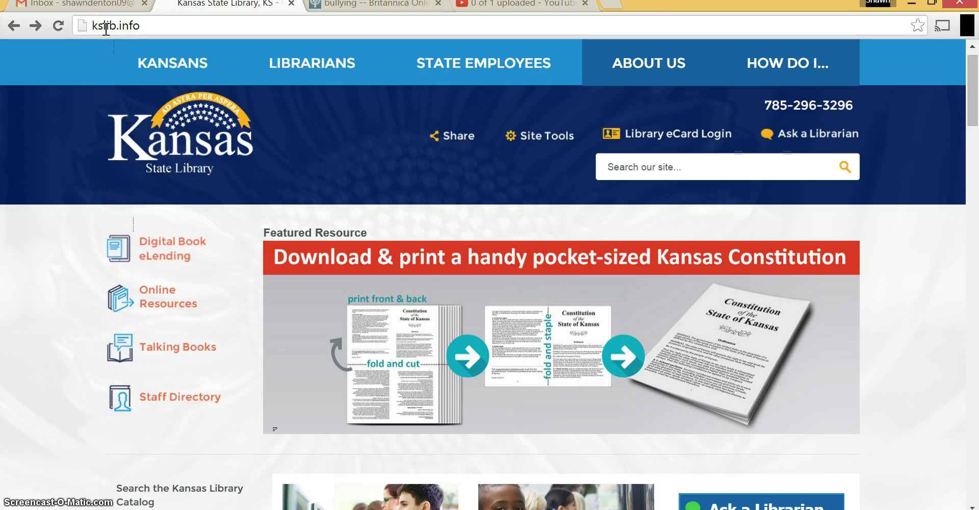
Open the Newspaper Source Plus database from the Kansas State Library's Online Resources page.
{"action": "left_click_drag", "start_coordinate": [106, 29], "coordinate": [148, 23]}
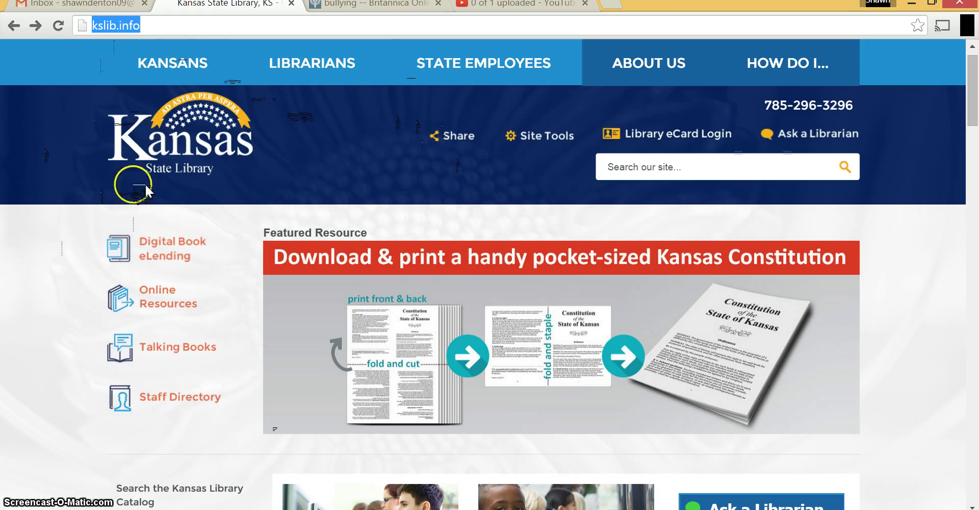
{"action": "left_click", "coordinate": [172, 300]}
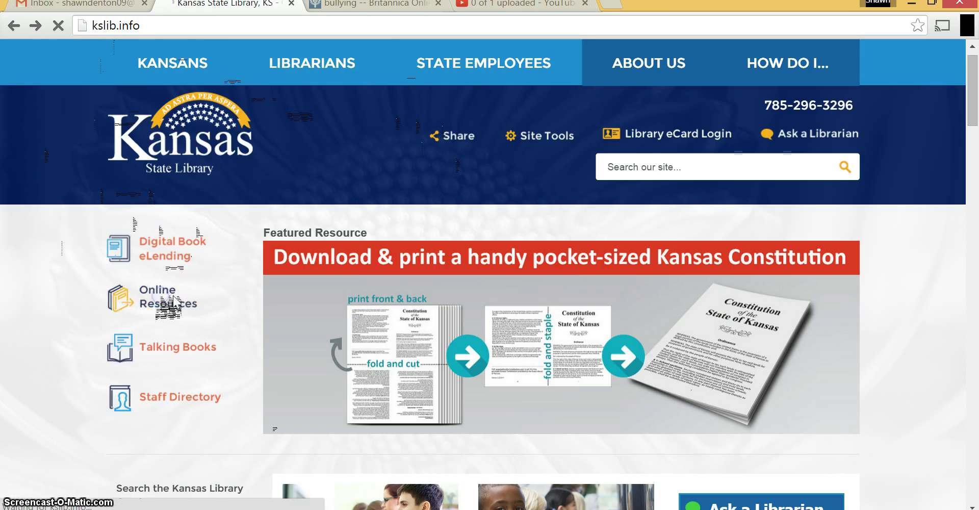
{"action": "left_click", "coordinate": [214, 294]}
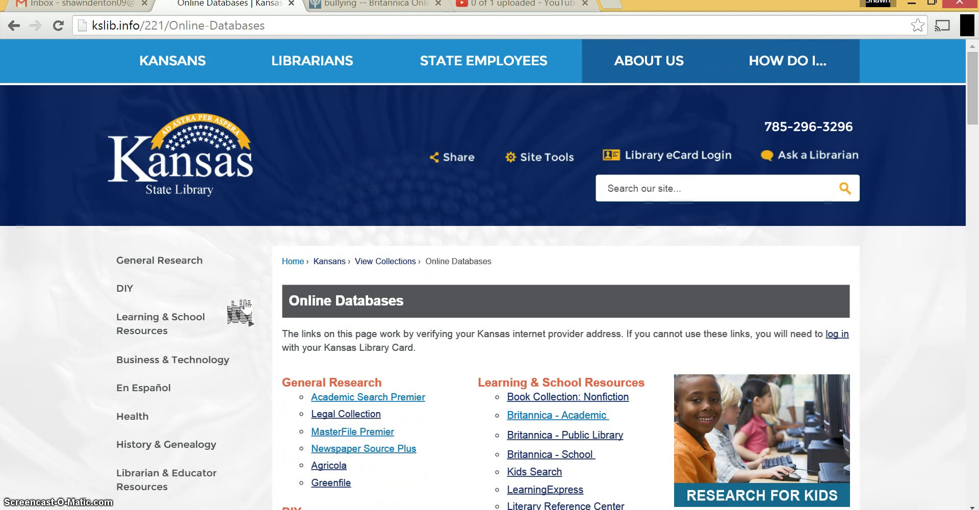
{"action": "left_click_drag", "start_coordinate": [953, 120], "coordinate": [972, 130]}
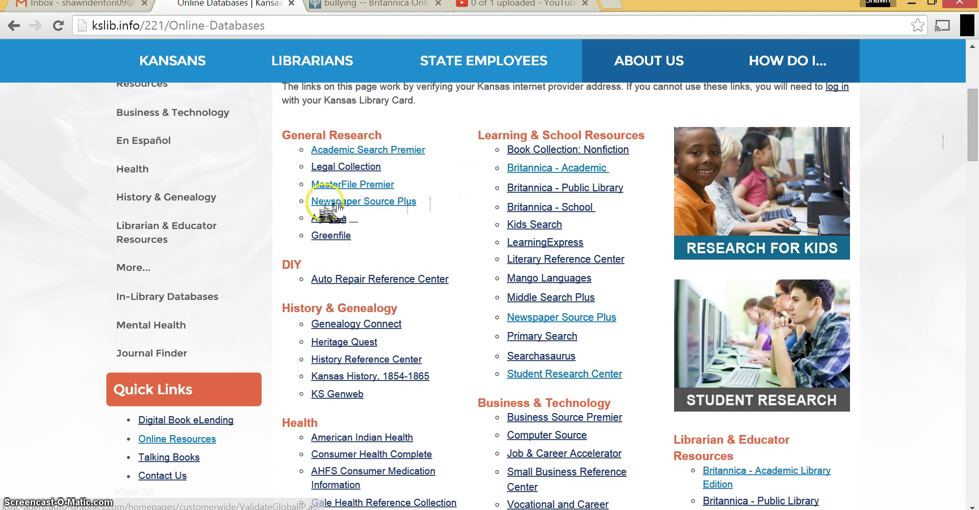
{"action": "left_click", "coordinate": [398, 202]}
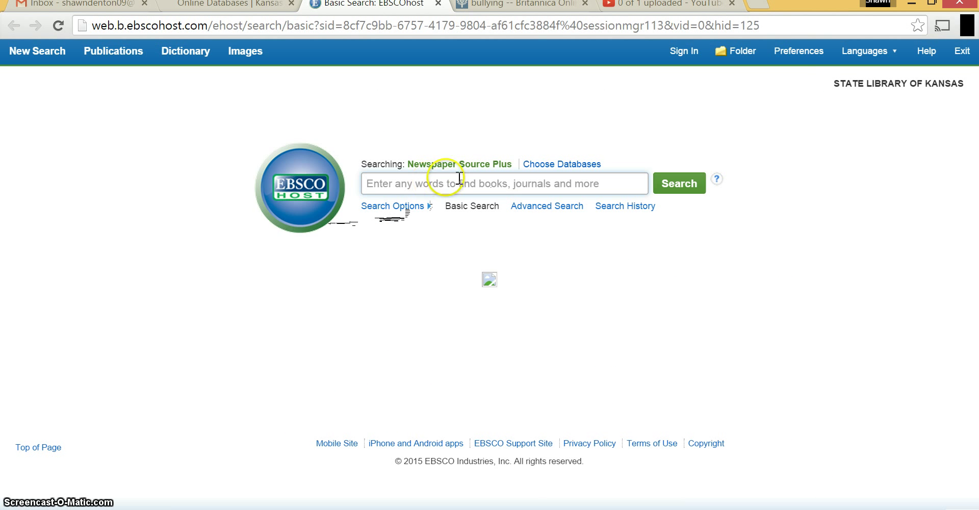
Enter "Bullying" as the search term in Newspaper Source Plus.
{"action": "left_click", "coordinate": [432, 185]}
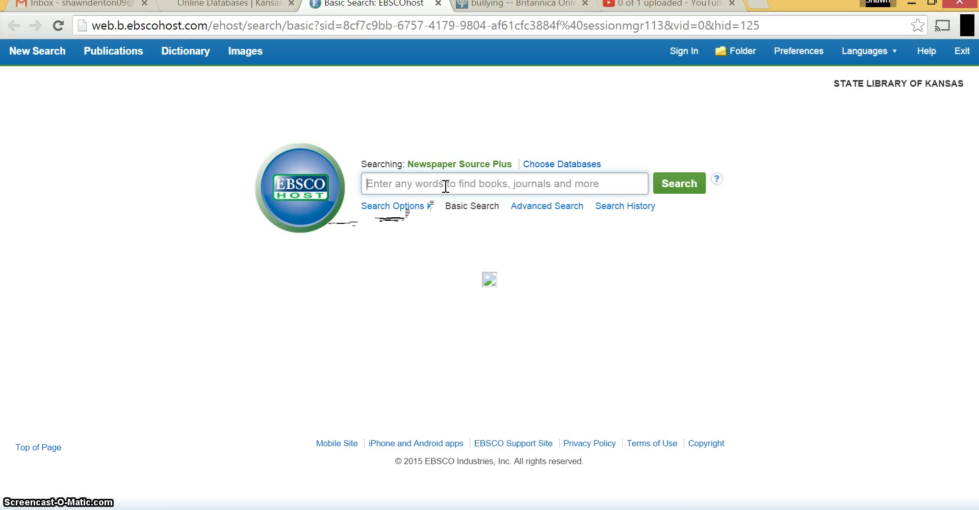
{"action": "type", "text": "Bu"}
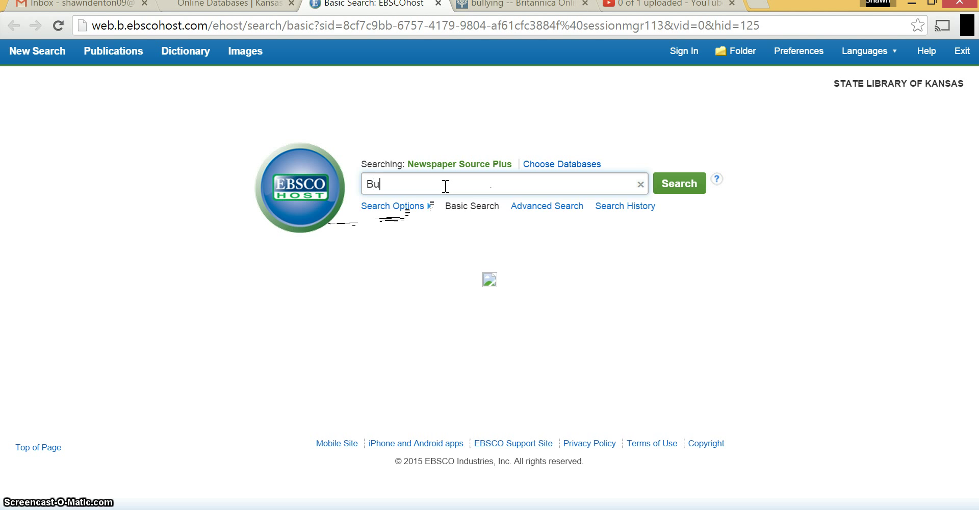
{"action": "type", "text": "llying"}
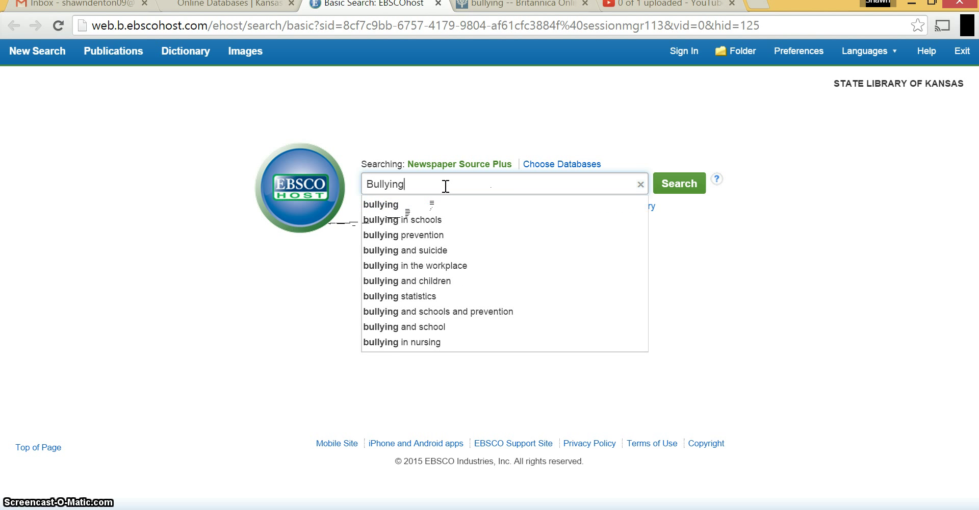
Replace the search term with "adolescent bullying" to try a narrower phrase.
{"action": "key", "text": "BackSpace"}
{"action": "key", "text": "BackSpace"}
{"action": "key", "text": "BackSpace"}
{"action": "key", "text": "BackSpace"}
{"action": "key", "text": "BackSpace"}
{"action": "key", "text": "BackSpace"}
{"action": "key", "text": "BackSpace"}
{"action": "type", "text": "adol"}
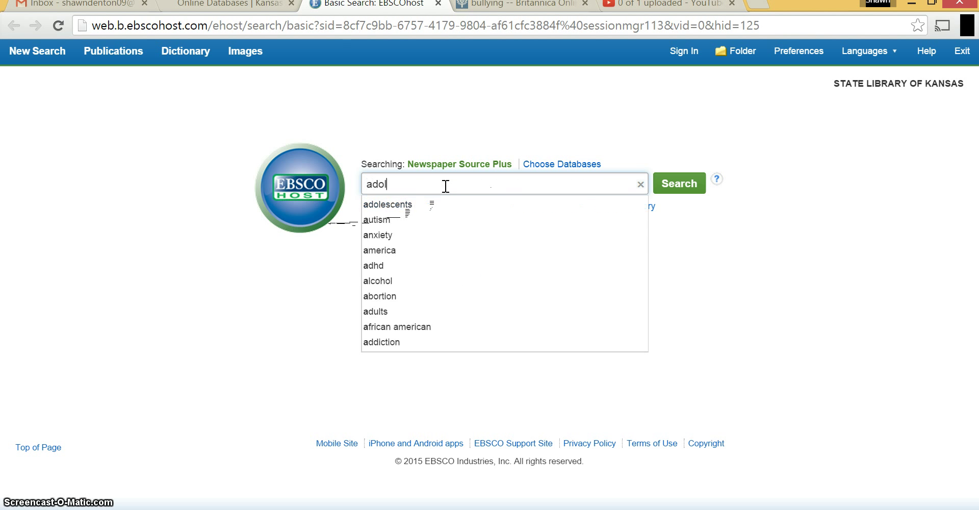
{"action": "type", "text": "escent bull"}
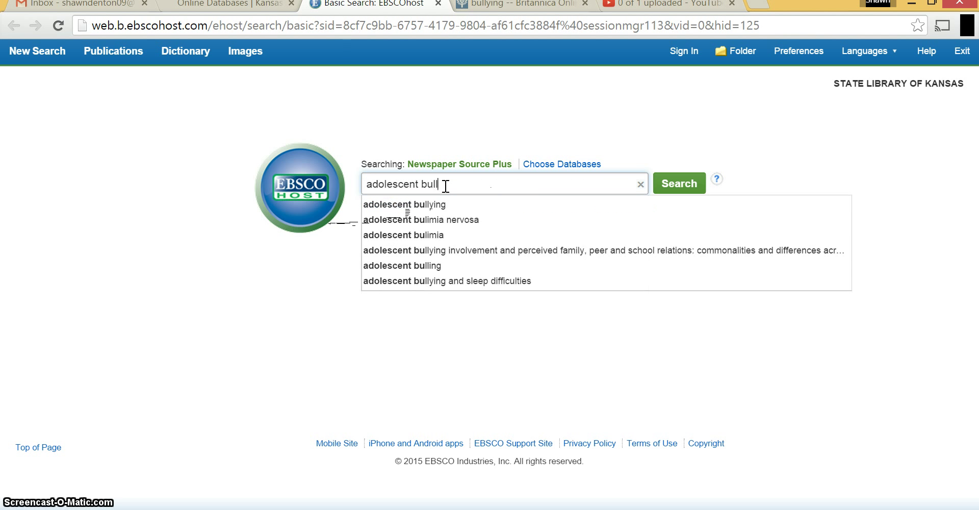
{"action": "type", "text": "ying"}
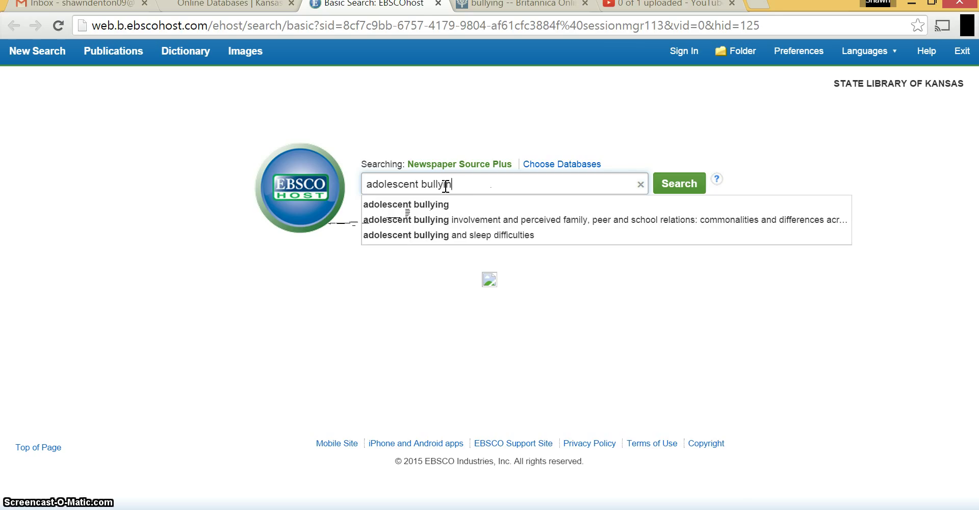
Replace the search term with "teenage bullying" to try a synonym.
{"action": "key", "text": "BackSpace"}
{"action": "key", "text": "BackSpace"}
{"action": "key", "text": "BackSpace"}
{"action": "key", "text": "BackSpace"}
{"action": "key", "text": "BackSpace"}
{"action": "key", "text": "BackSpace"}
{"action": "key", "text": "BackSpace"}
{"action": "key", "text": "BackSpace"}
{"action": "key", "text": "BackSpace"}
{"action": "key", "text": "BackSpace"}
{"action": "key", "text": "BackSpace"}
{"action": "key", "text": "BackSpace"}
{"action": "key", "text": "BackSpace"}
{"action": "key", "text": "BackSpace"}
{"action": "key", "text": "BackSpace"}
{"action": "key", "text": "BackSpace"}
{"action": "key", "text": "BackSpace"}
{"action": "key", "text": "BackSpace"}
{"action": "key", "text": "BackSpace"}
{"action": "type", "text": "teen"}
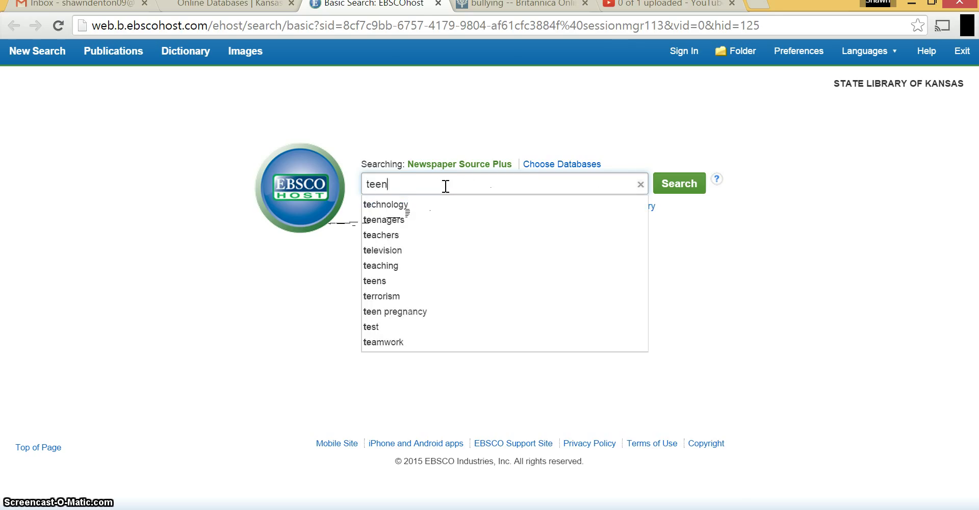
{"action": "type", "text": "age bullyi"}
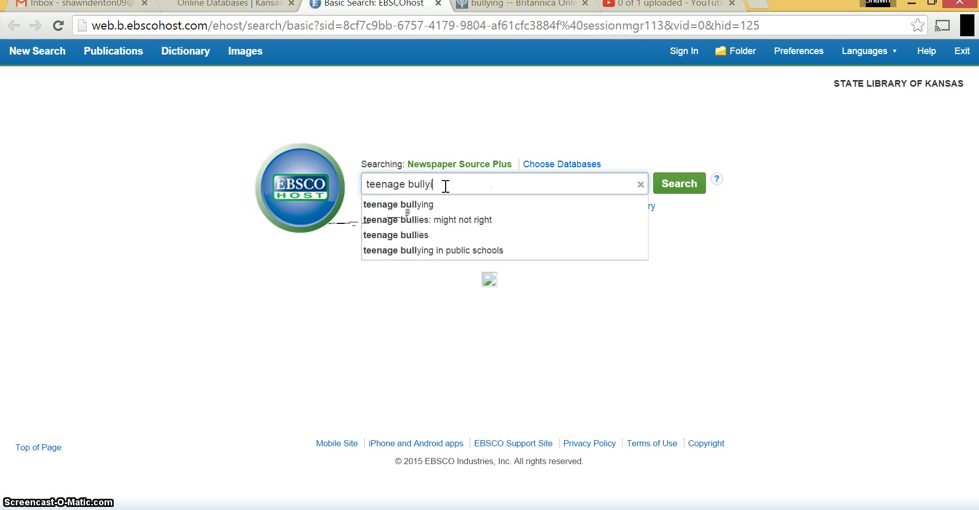
{"action": "type", "text": "ng"}
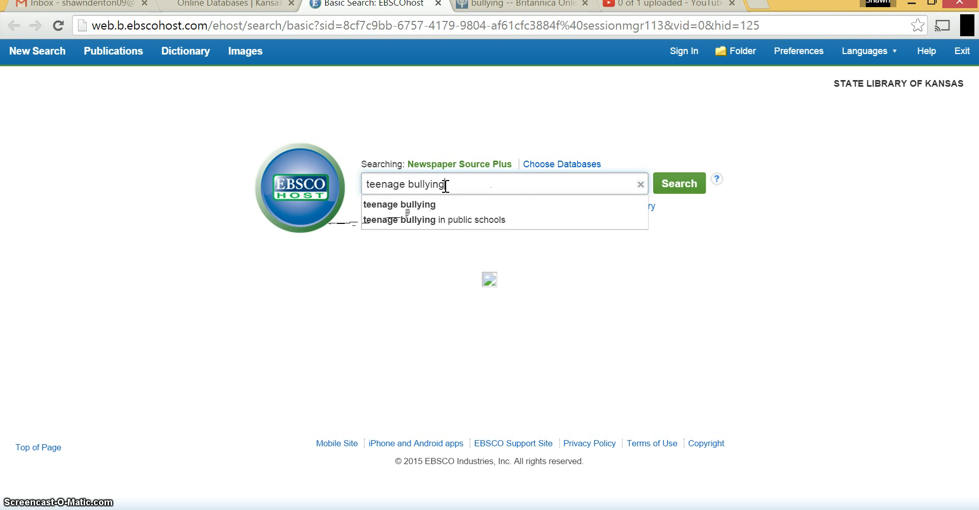
Replace the search term with "bullying causes" to try a cause-focused phrase.
{"action": "key", "text": "BackSpace"}
{"action": "key", "text": "BackSpace"}
{"action": "key", "text": "BackSpace"}
{"action": "key", "text": "BackSpace"}
{"action": "key", "text": "BackSpace"}
{"action": "key", "text": "BackSpace"}
{"action": "key", "text": "BackSpace"}
{"action": "key", "text": "BackSpace"}
{"action": "key", "text": "BackSpace"}
{"action": "key", "text": "BackSpace"}
{"action": "key", "text": "BackSpace"}
{"action": "key", "text": "BackSpace"}
{"action": "key", "text": "BackSpace"}
{"action": "key", "text": "BackSpace"}
{"action": "key", "text": "BackSpace"}
{"action": "key", "text": "BackSpace"}
{"action": "type", "text": "bu"}
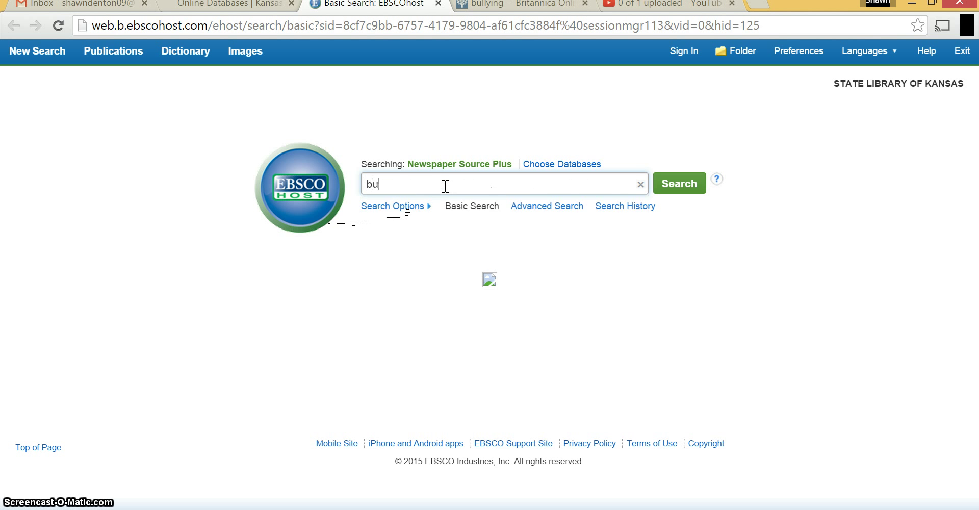
{"action": "type", "text": "llying causes"}
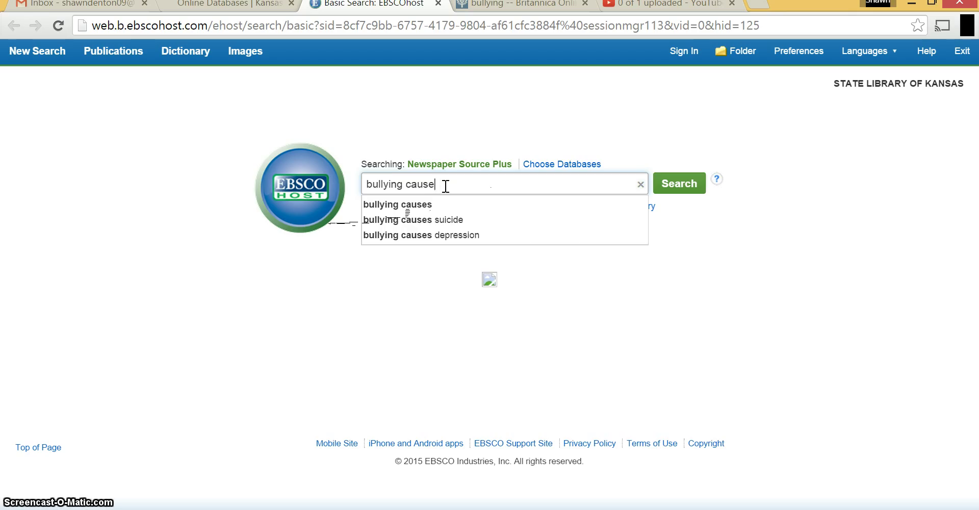
Change the search term to "bullying effects" to try an effect-focused phrase.
{"action": "key", "text": "BackSpace"}
{"action": "key", "text": "BackSpace"}
{"action": "key", "text": "BackSpace"}
{"action": "key", "text": "BackSpace"}
{"action": "key", "text": "BackSpace"}
{"action": "key", "text": "BackSpace"}
{"action": "key", "text": "BackSpace"}
{"action": "key", "text": "BackSpace"}
{"action": "type", "text": "g effects"}
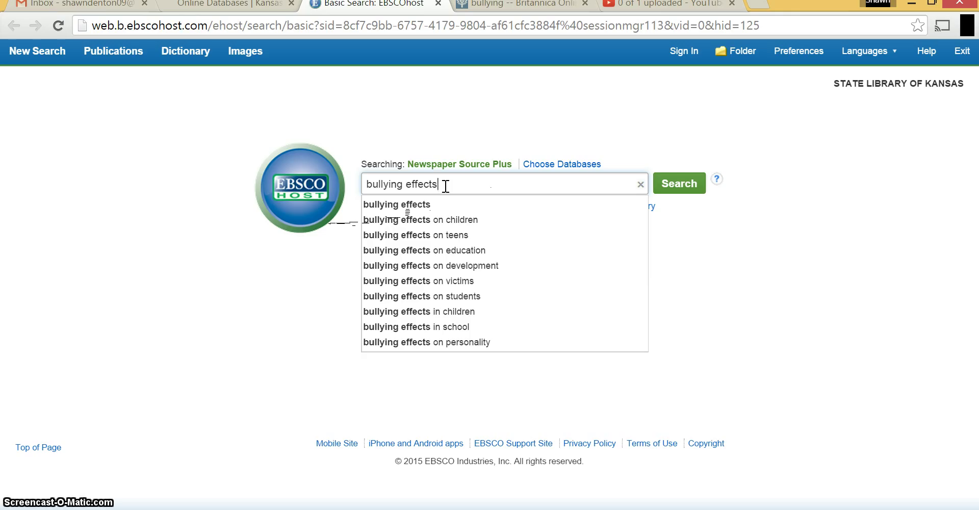
Shorten the search term to "bullying" and run the suggested search "bullying in schools".
{"action": "key", "text": "BackSpace"}
{"action": "key", "text": "BackSpace"}
{"action": "key", "text": "BackSpace"}
{"action": "key", "text": "BackSpace"}
{"action": "key", "text": "BackSpace"}
{"action": "key", "text": "BackSpace"}
{"action": "key", "text": "BackSpace"}
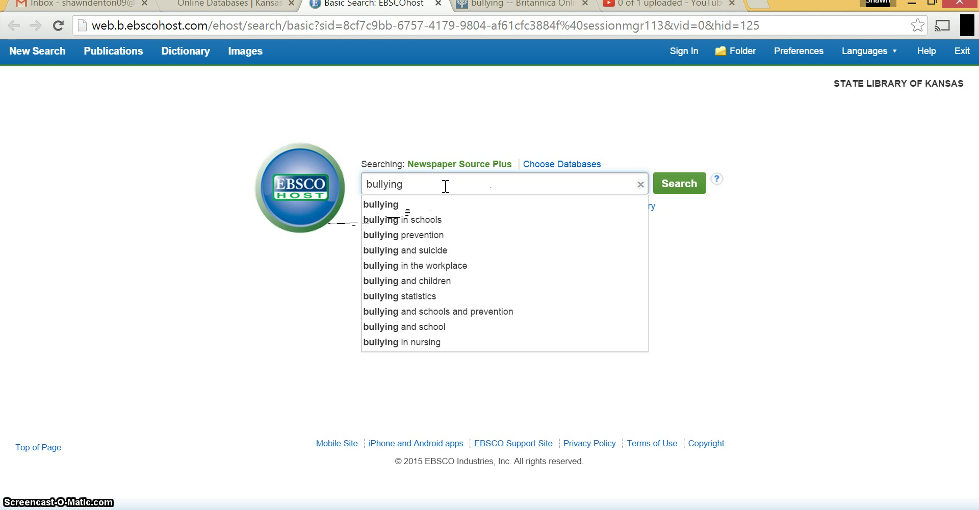
{"action": "left_click", "coordinate": [433, 220]}
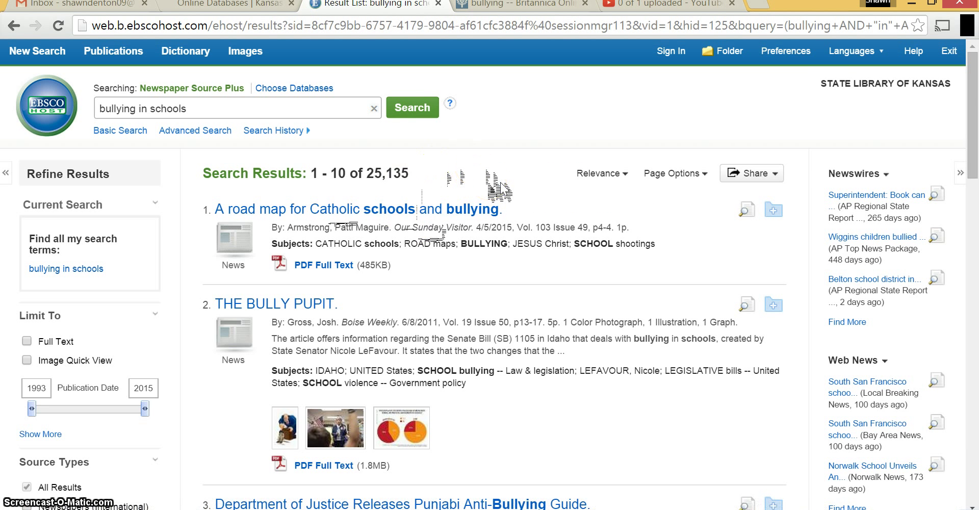
Limit the search results for "bullying in schools" to full-text articles.
{"action": "left_click", "coordinate": [972, 130]}
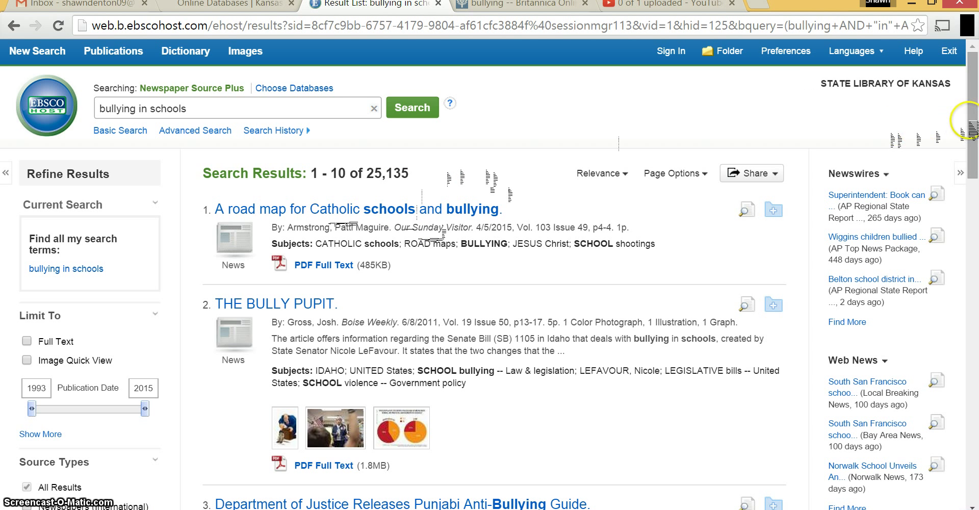
{"action": "left_click_drag", "start_coordinate": [969, 121], "coordinate": [966, 159]}
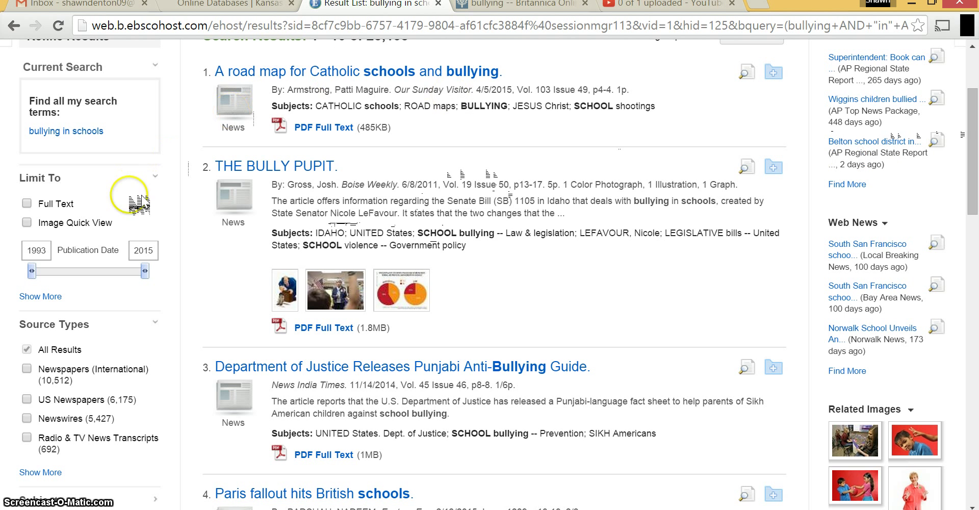
{"action": "left_click", "coordinate": [27, 203]}
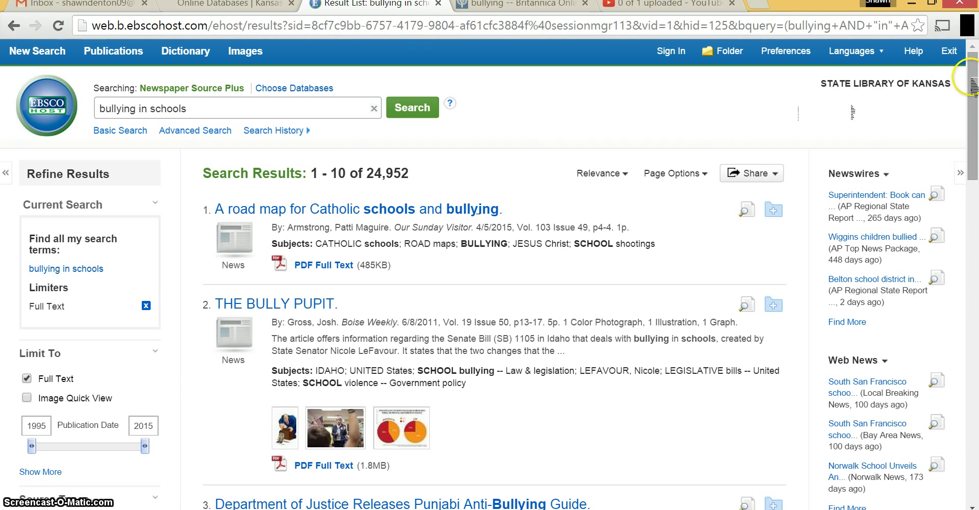
Restrict the results' source type to US Newspapers.
{"action": "left_click_drag", "start_coordinate": [971, 77], "coordinate": [969, 100]}
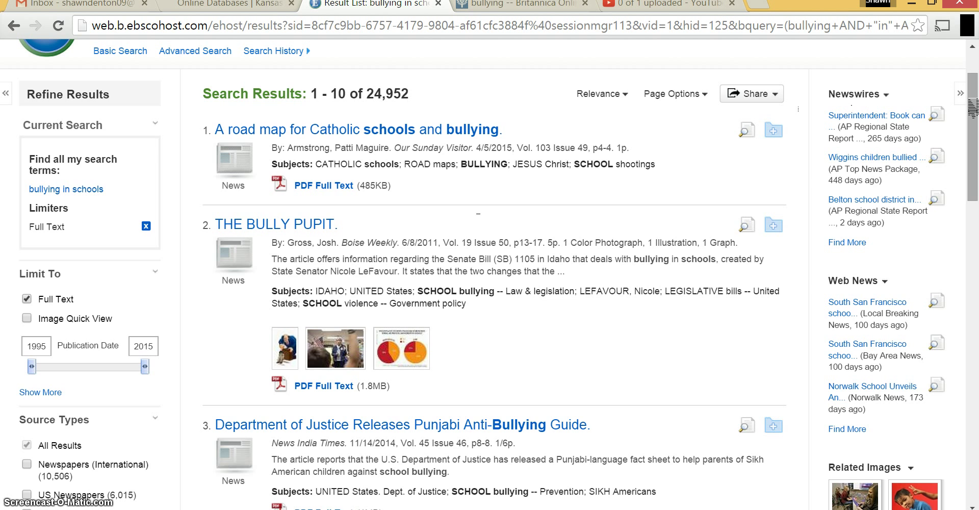
{"action": "left_click_drag", "start_coordinate": [973, 109], "coordinate": [972, 164]}
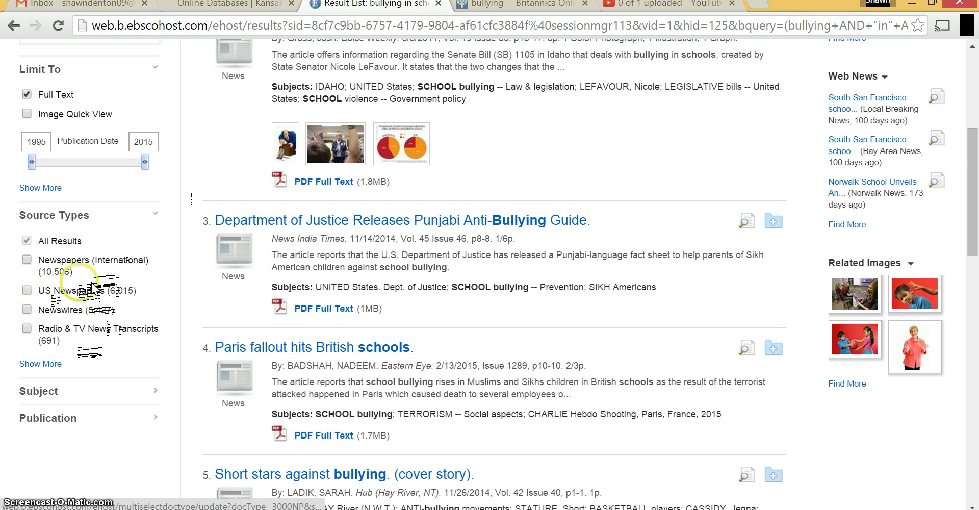
{"action": "left_click", "coordinate": [27, 290]}
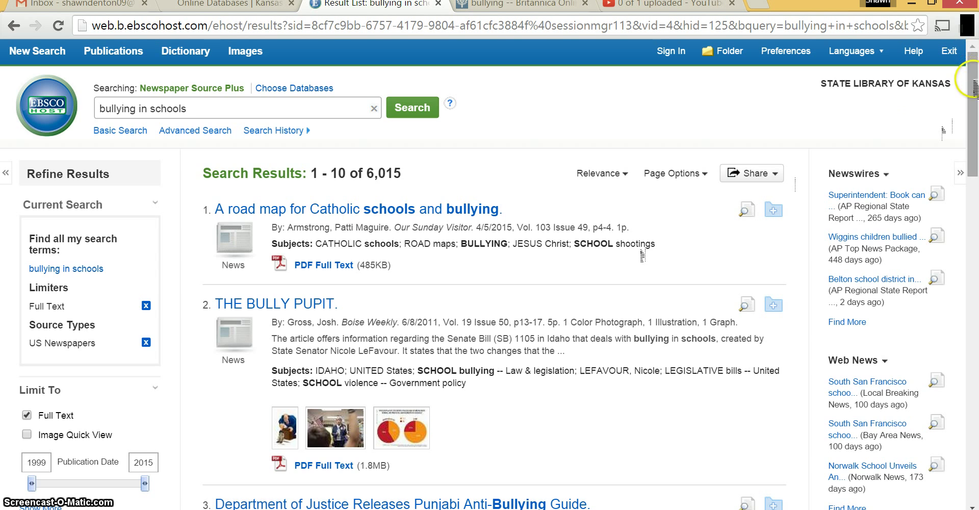
Open the detailed record of the article "Changing School Culture Can End Bullying" from the first results page.
{"action": "left_click_drag", "start_coordinate": [973, 79], "coordinate": [976, 376]}
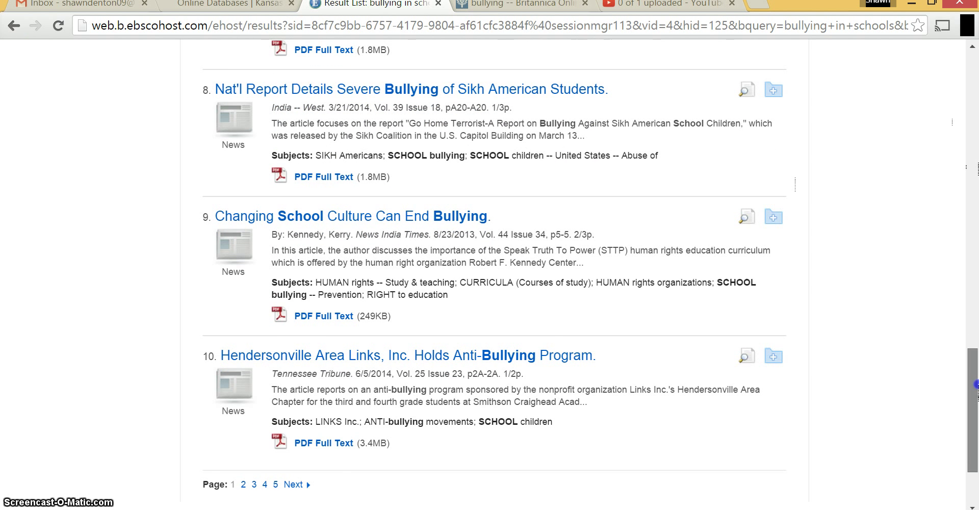
{"action": "left_click_drag", "start_coordinate": [976, 384], "coordinate": [976, 400]}
{"action": "left_click", "coordinate": [236, 160]}
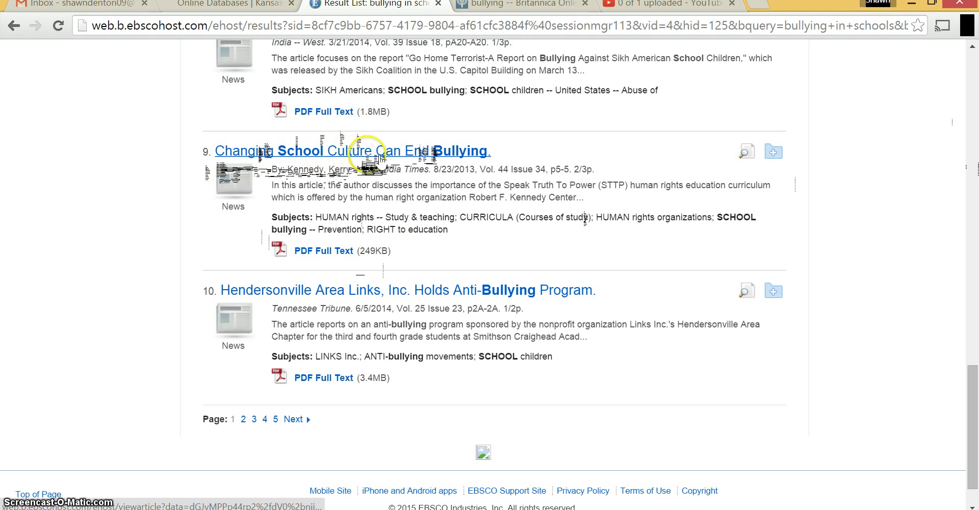
{"action": "left_click", "coordinate": [417, 146]}
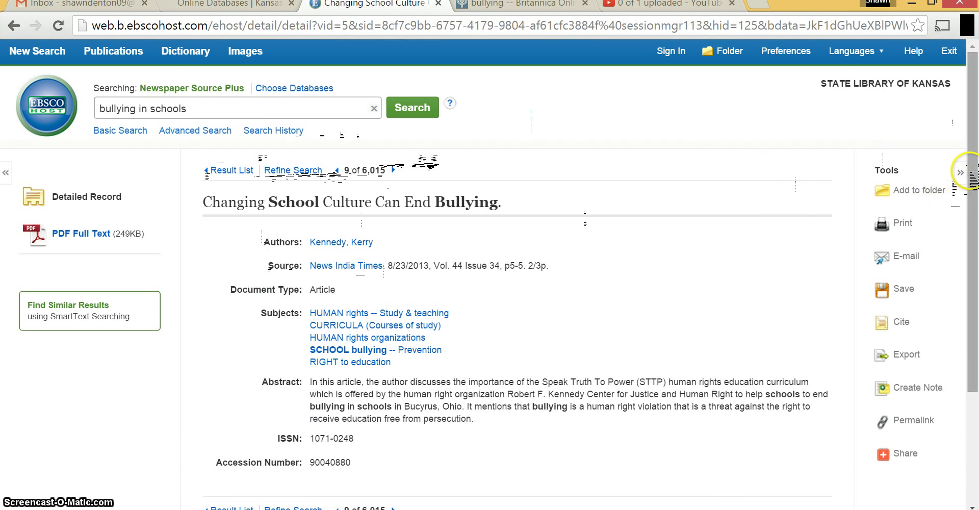
Look over the article's detailed record and open its PDF full text.
{"action": "left_click_drag", "start_coordinate": [972, 179], "coordinate": [971, 206]}
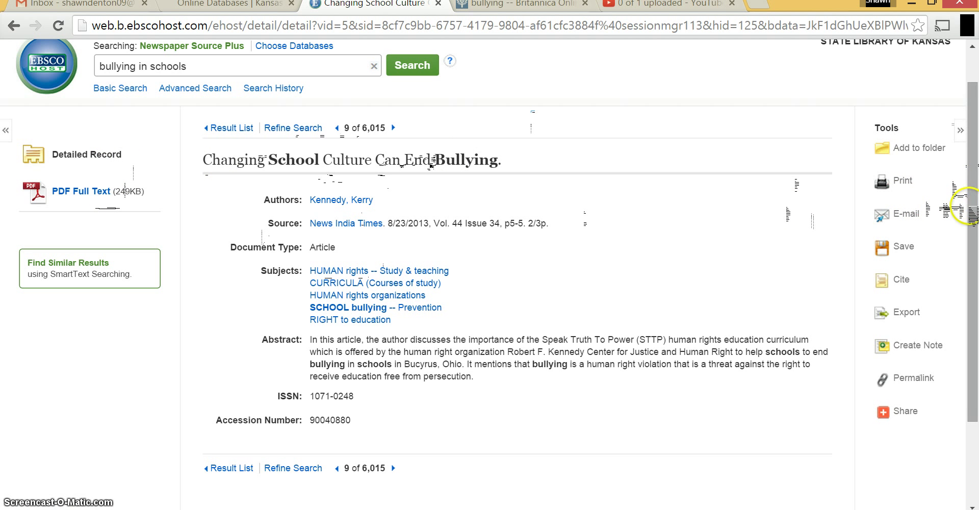
{"action": "mouse_move", "coordinate": [969, 209]}
{"action": "left_mouse_down"}
{"action": "mouse_move", "coordinate": [971, 303]}
{"action": "mouse_move", "coordinate": [968, 207]}
{"action": "left_mouse_up"}
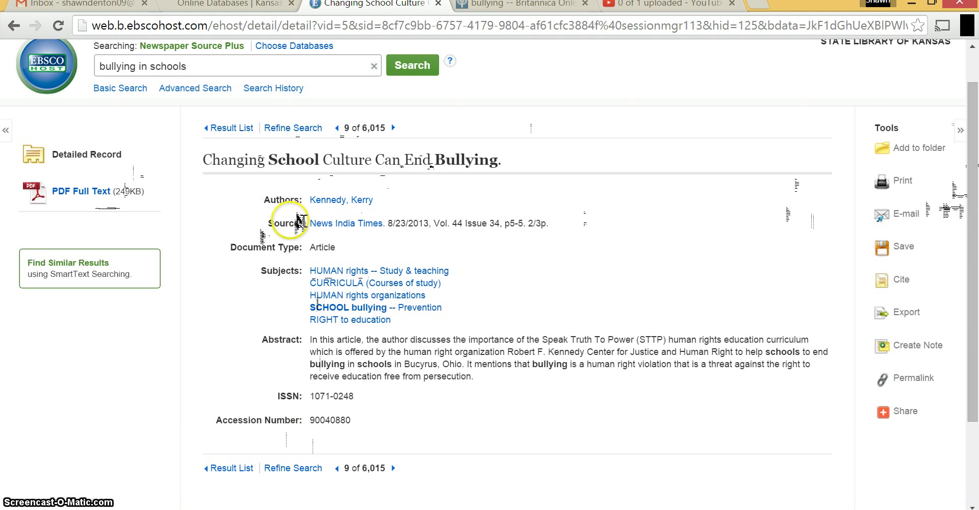
{"action": "left_click", "coordinate": [89, 193]}
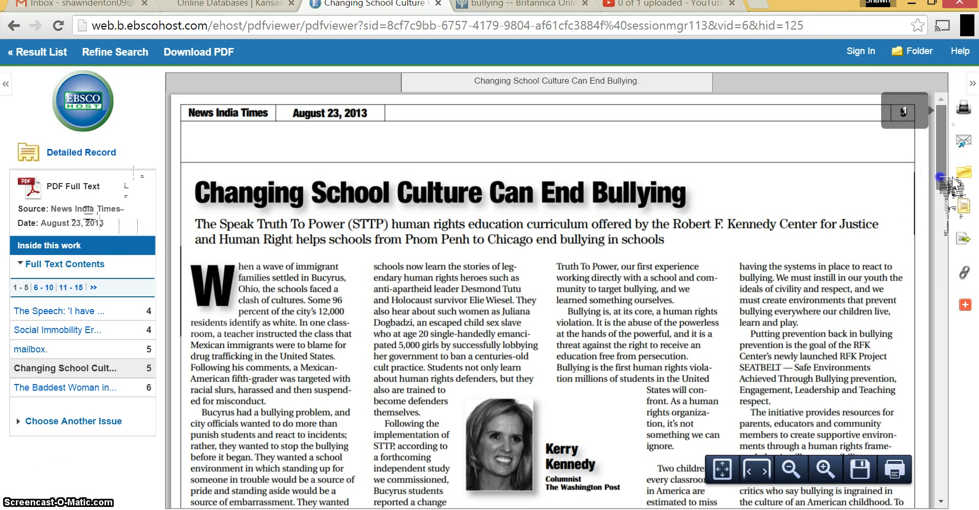
Look through the article's PDF full text, and return to the search results list.
{"action": "left_click_drag", "start_coordinate": [940, 177], "coordinate": [937, 289]}
{"action": "left_click_drag", "start_coordinate": [937, 289], "coordinate": [946, 180]}
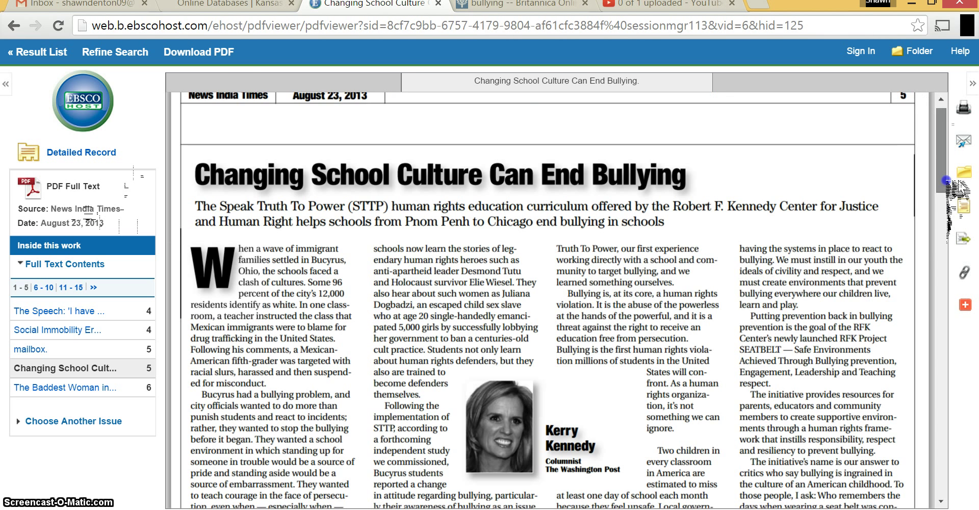
{"action": "left_click_drag", "start_coordinate": [947, 180], "coordinate": [946, 207]}
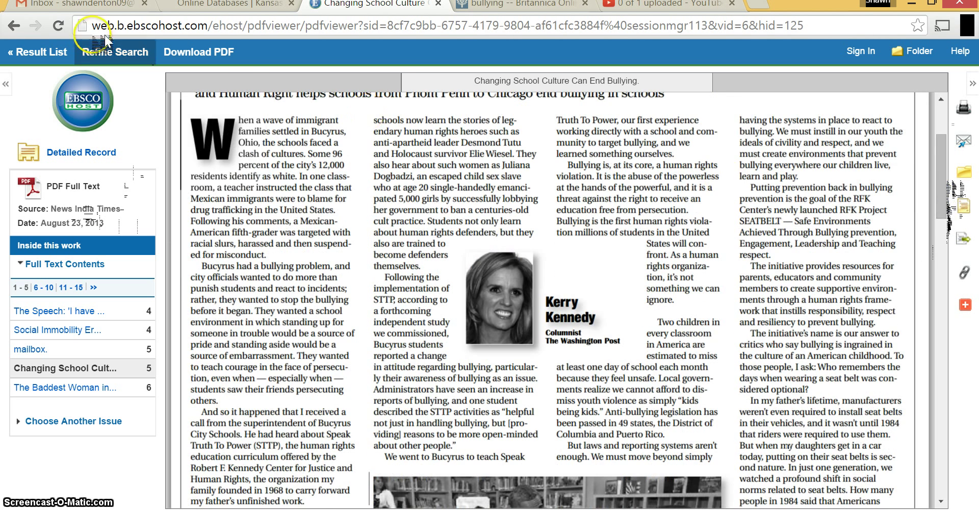
{"action": "left_click", "coordinate": [16, 24]}
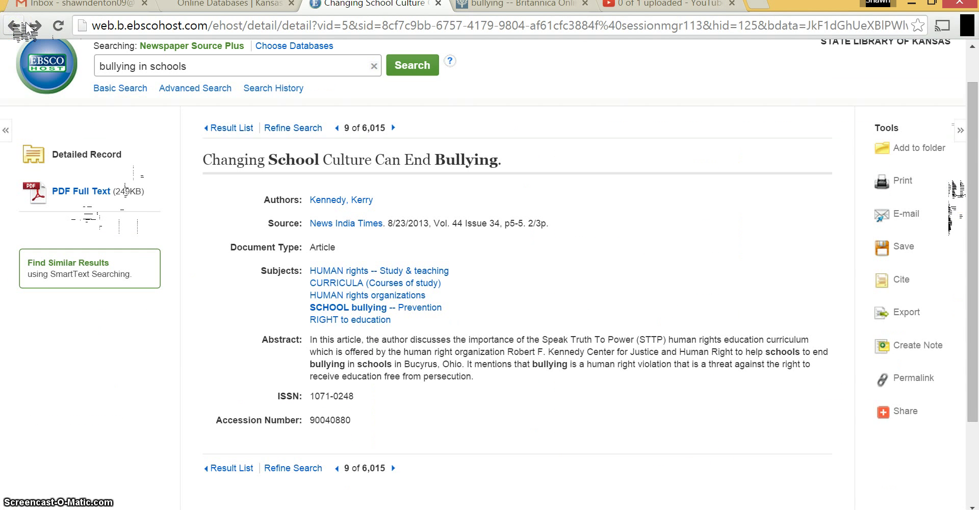
{"action": "left_click", "coordinate": [25, 26]}
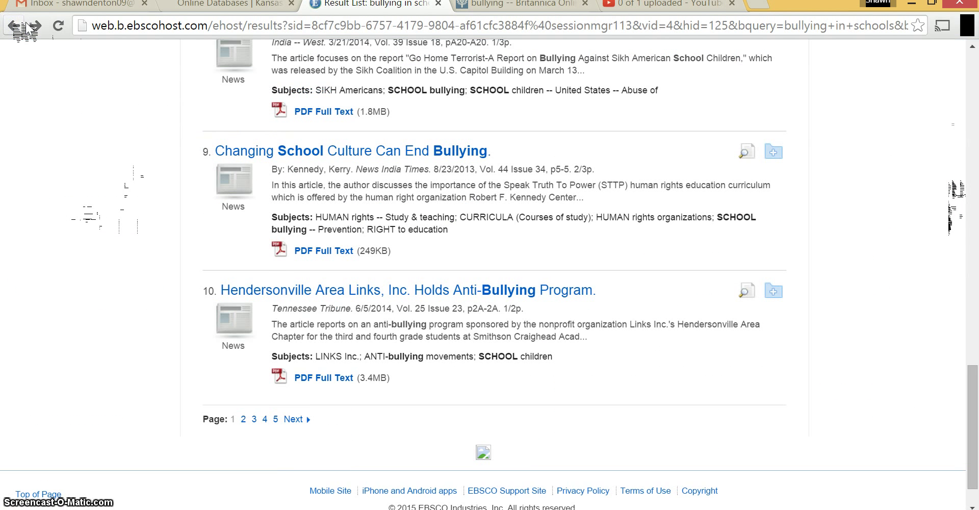
Go back to the earlier results page and run a new Newspaper Source Plus search for "bullying teenagers".
{"action": "left_click", "coordinate": [26, 26]}
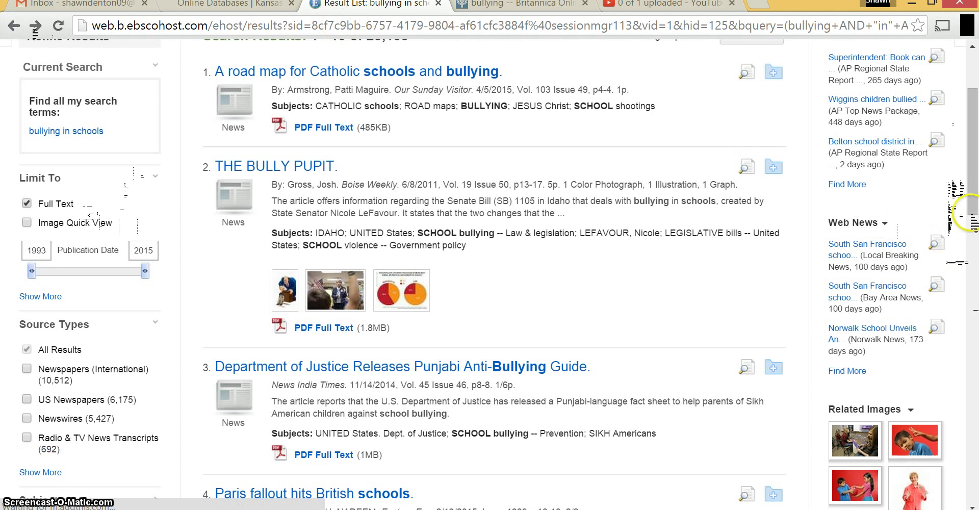
{"action": "left_click_drag", "start_coordinate": [971, 206], "coordinate": [972, 66]}
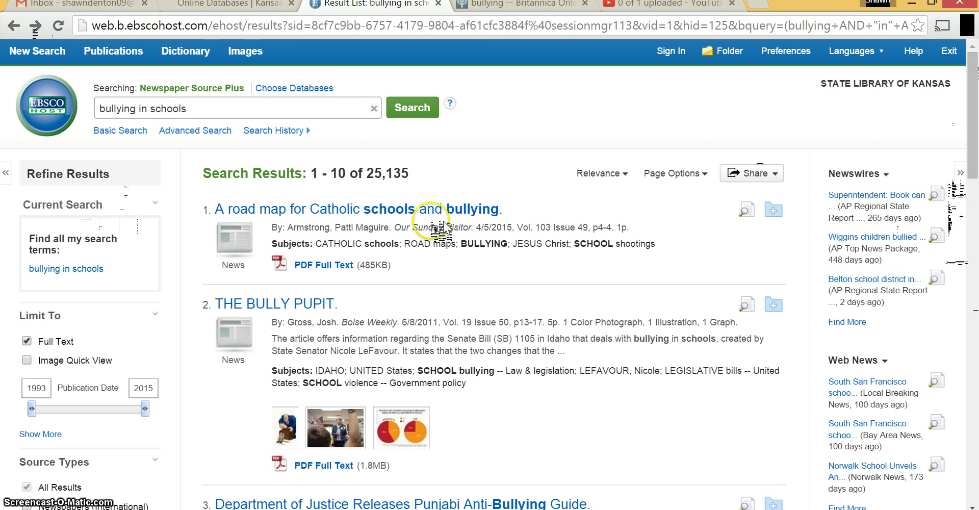
{"action": "left_click", "coordinate": [190, 109]}
{"action": "key", "text": "ctrl+a"}
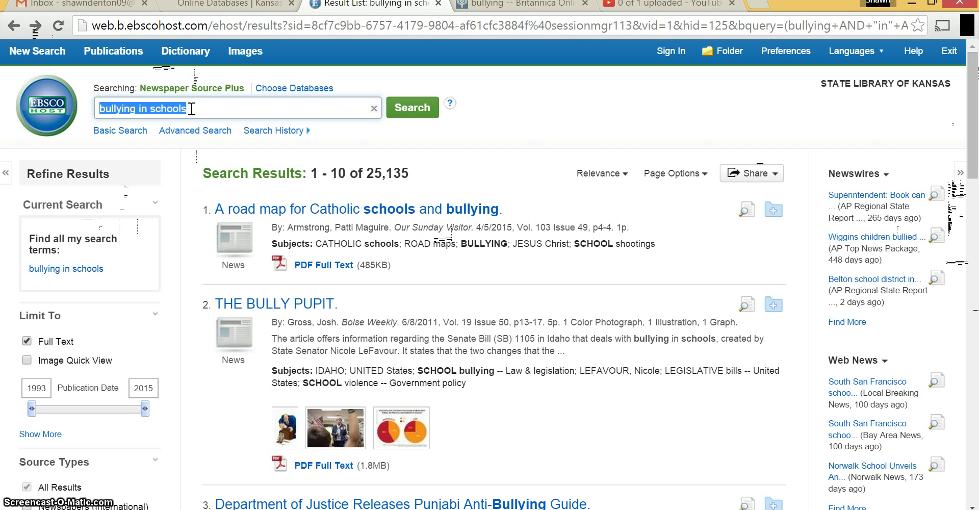
{"action": "type", "text": "bullying"}
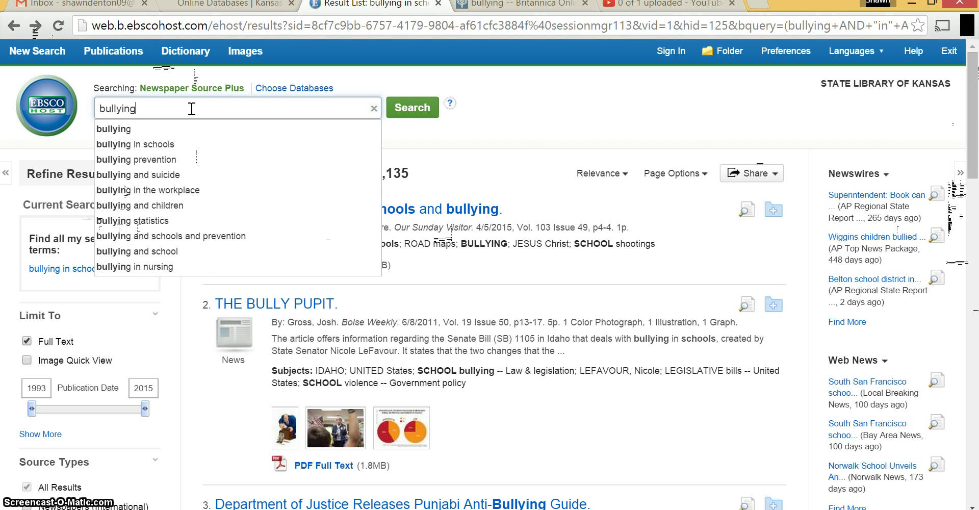
{"action": "type", "text": " teenagers"}
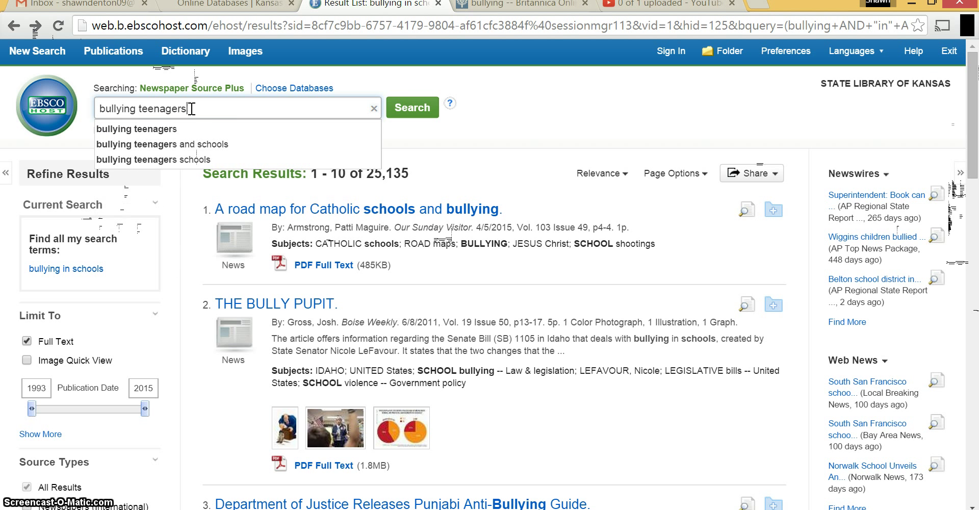
{"action": "key", "text": "Return"}
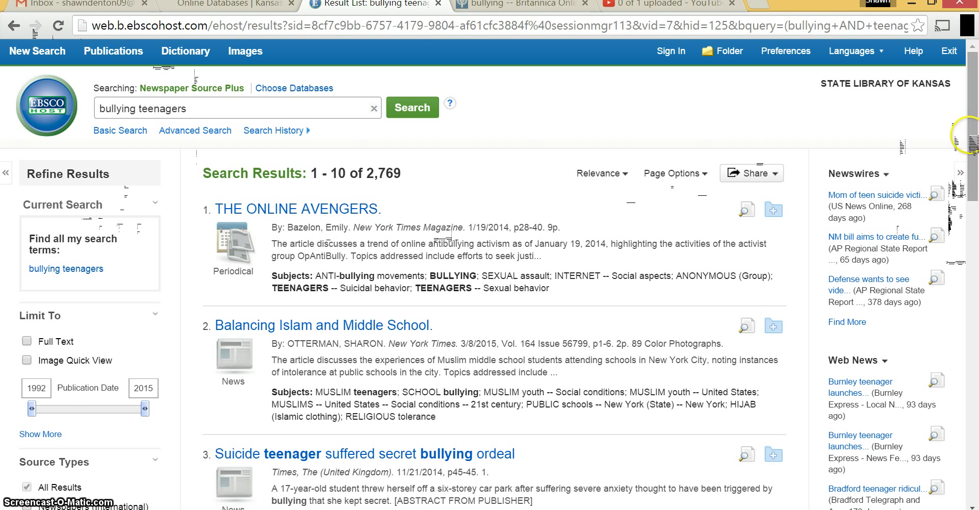
Limit the "bullying teenagers" results to full text and restrict the source type to US Newspapers.
{"action": "left_click_drag", "start_coordinate": [971, 148], "coordinate": [964, 207]}
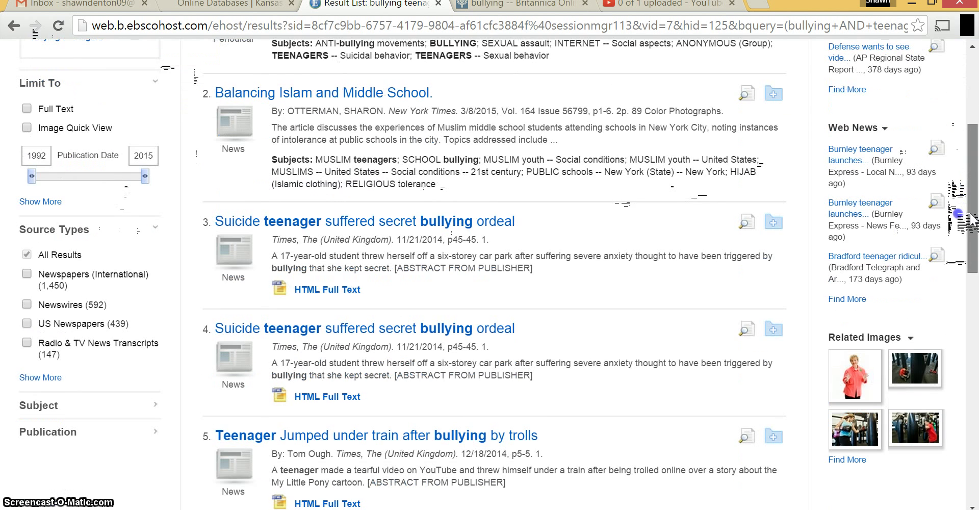
{"action": "left_click", "coordinate": [33, 109]}
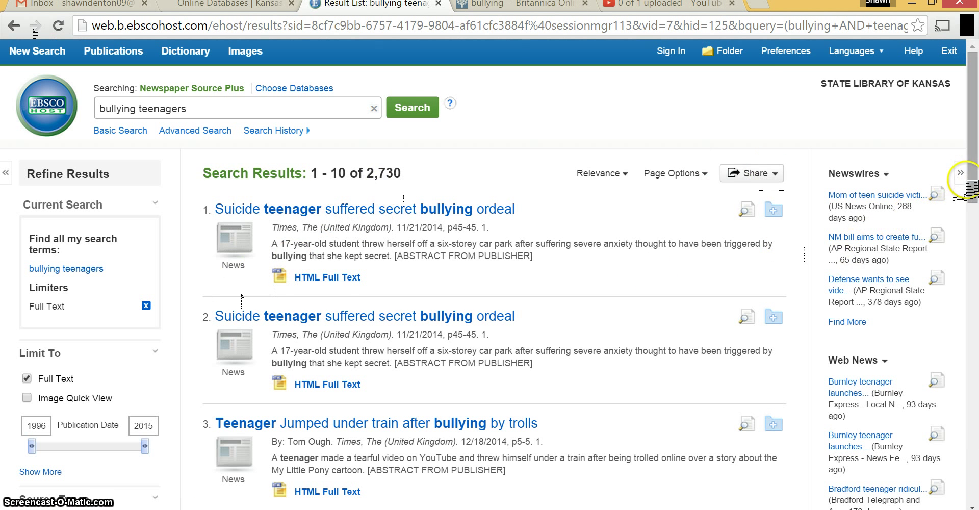
{"action": "scroll", "coordinate": [961, 198], "scroll_direction": "down", "scroll_amount": 5}
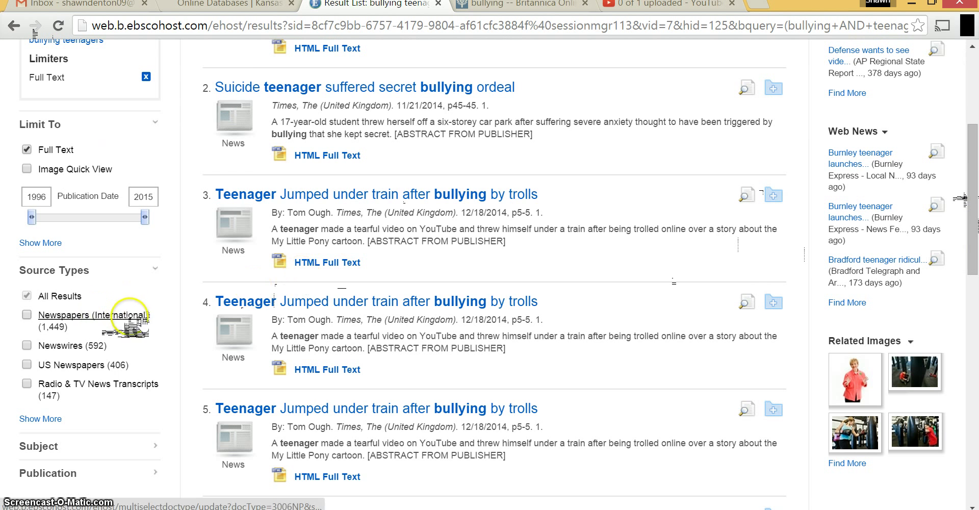
{"action": "left_click", "coordinate": [27, 364]}
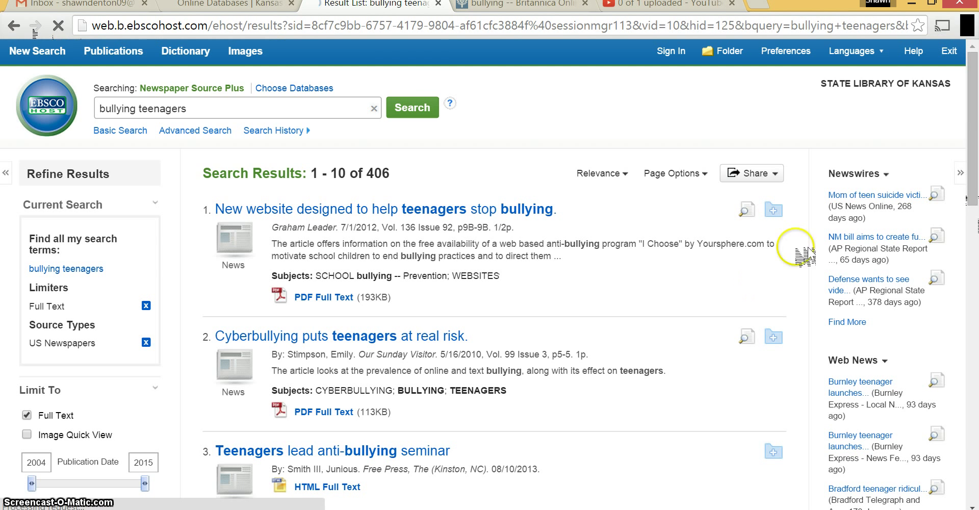
Open the article "New website designed to help teenagers stop bullying" from the results and display its PDF full text.
{"action": "left_click", "coordinate": [970, 122]}
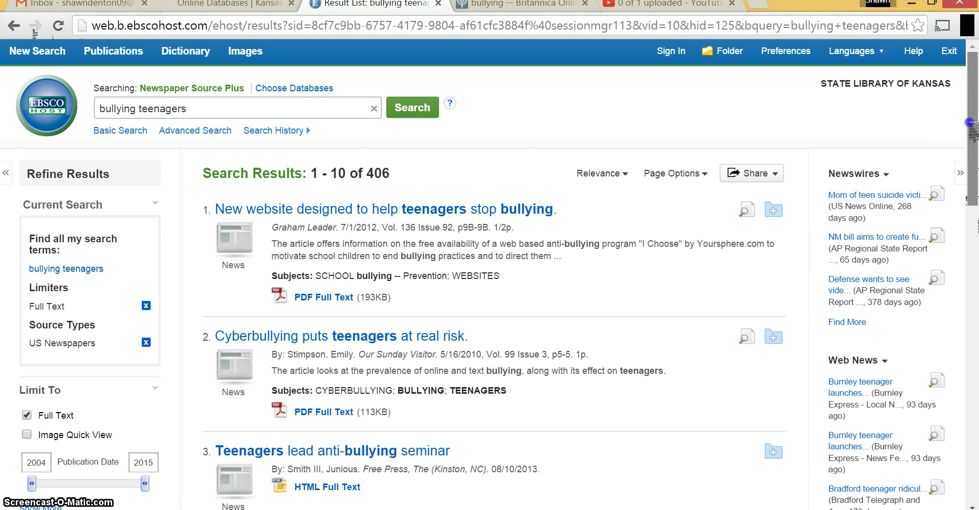
{"action": "left_click_drag", "start_coordinate": [969, 122], "coordinate": [970, 143]}
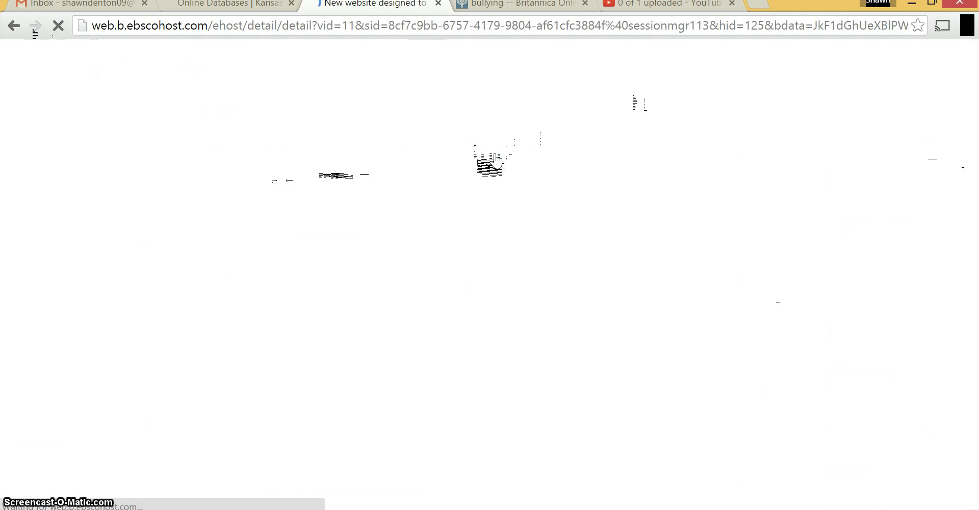
{"action": "left_click", "coordinate": [597, 289]}
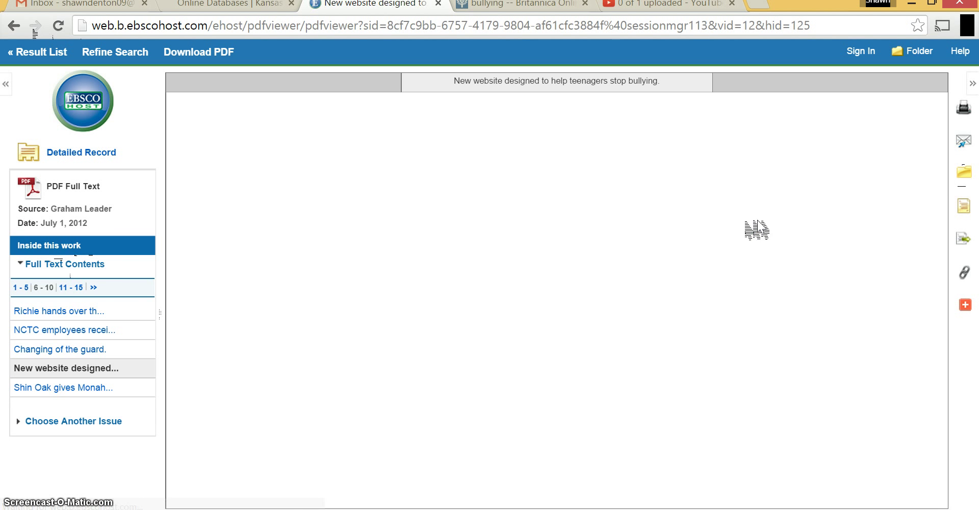
Find the bullying article on the newspaper's PDF page, enlarge and look through it, and return to the search results list.
{"action": "left_click", "coordinate": [939, 175]}
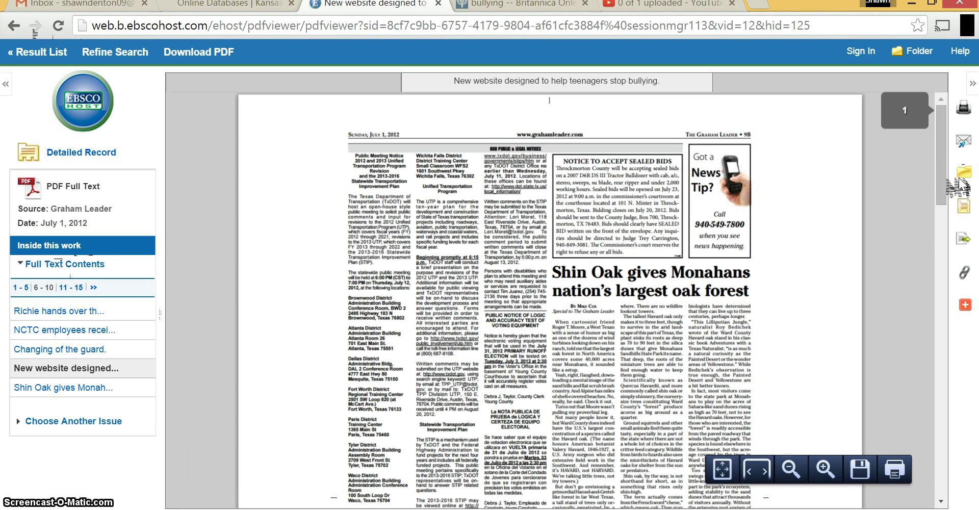
{"action": "left_click", "coordinate": [957, 160]}
{"action": "left_click_drag", "start_coordinate": [943, 167], "coordinate": [947, 261]}
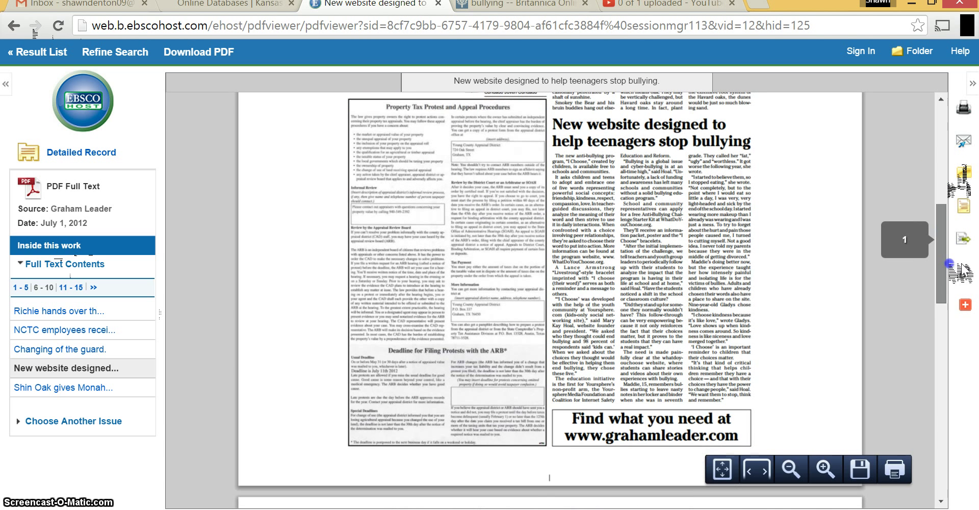
{"action": "left_click", "coordinate": [812, 423]}
{"action": "left_click", "coordinate": [824, 470]}
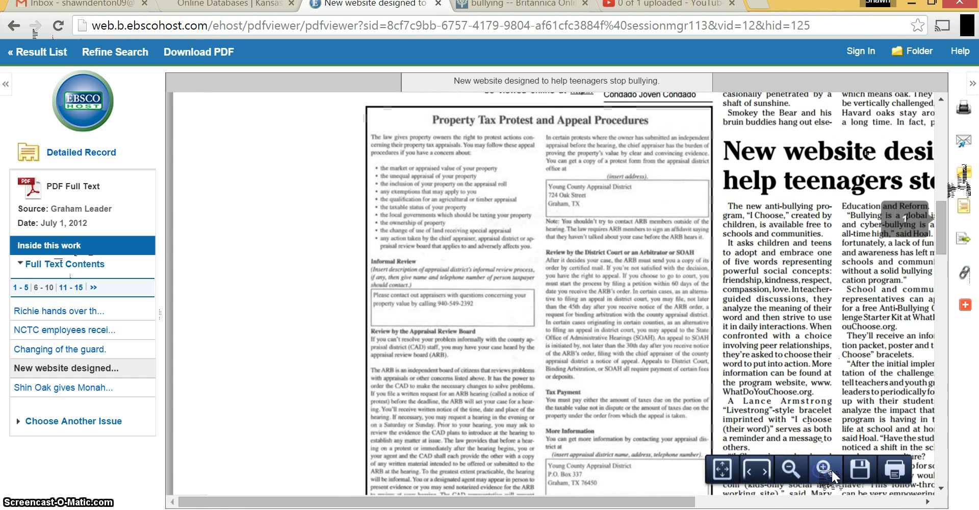
{"action": "left_click", "coordinate": [725, 410]}
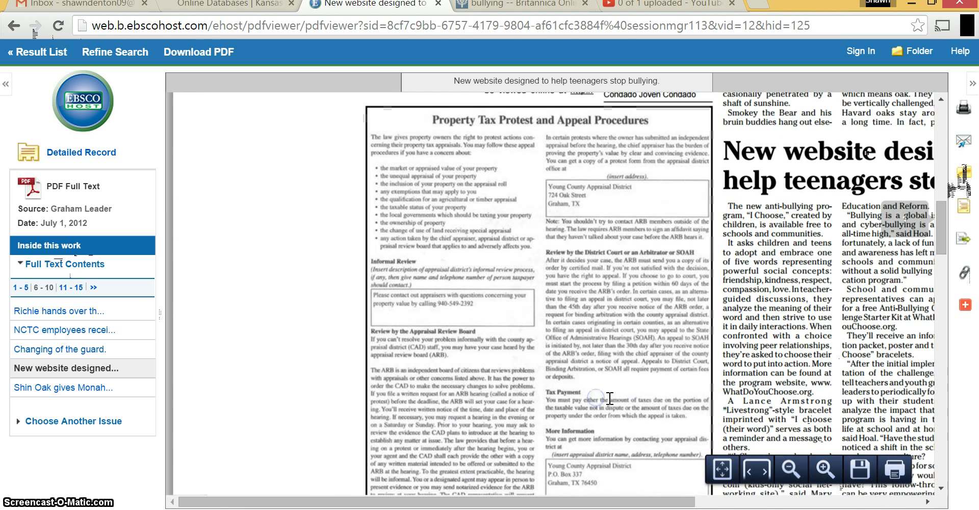
{"action": "scroll", "coordinate": [666, 295], "scroll_direction": "right", "scroll_amount": 6}
{"action": "scroll", "coordinate": [679, 177], "scroll_direction": "left", "scroll_amount": 1}
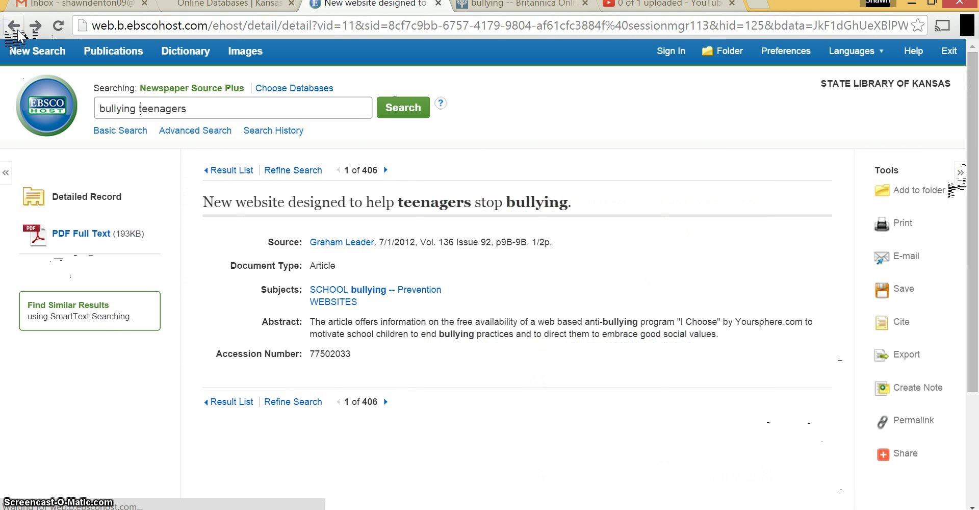
{"action": "left_click", "coordinate": [15, 26]}
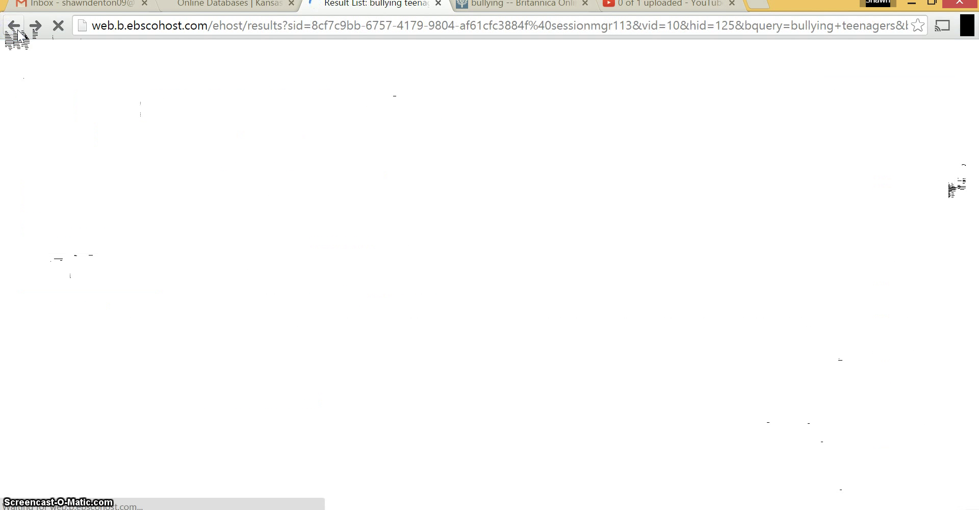